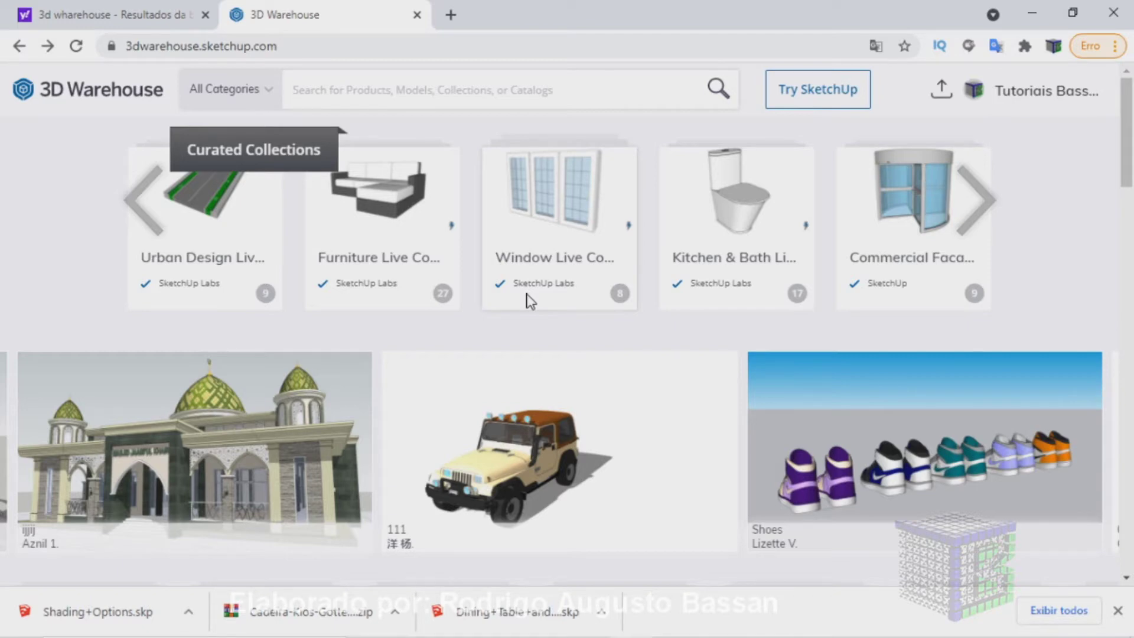
Search 3D Warehouse for 'sofá' and open the CLIO sofa's details
left_click(1013, 98)
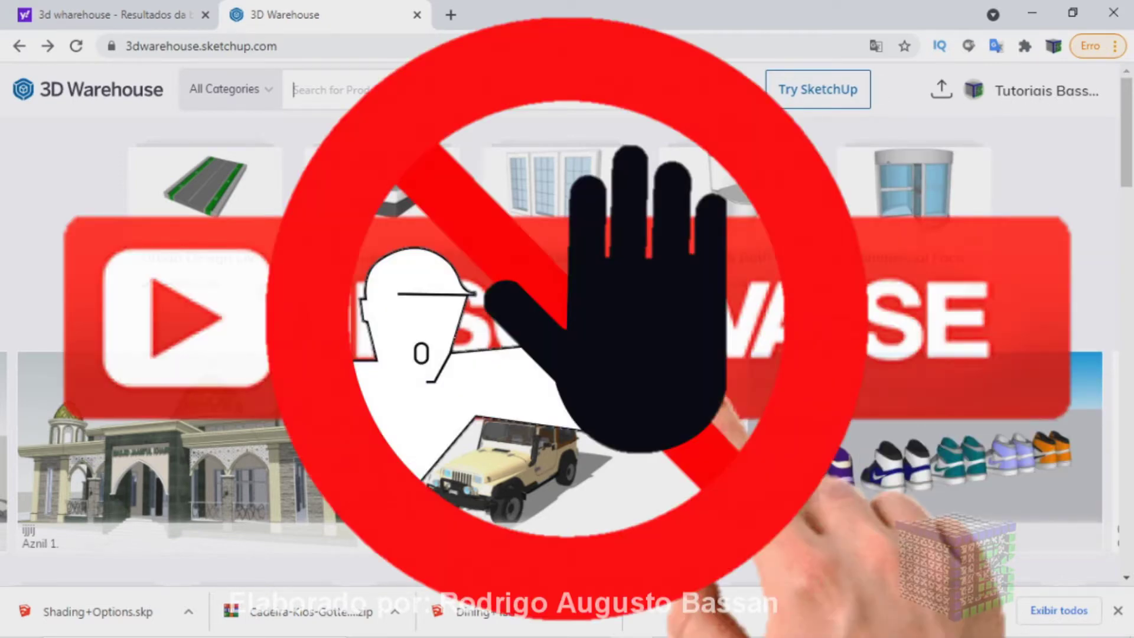
type("sofá")
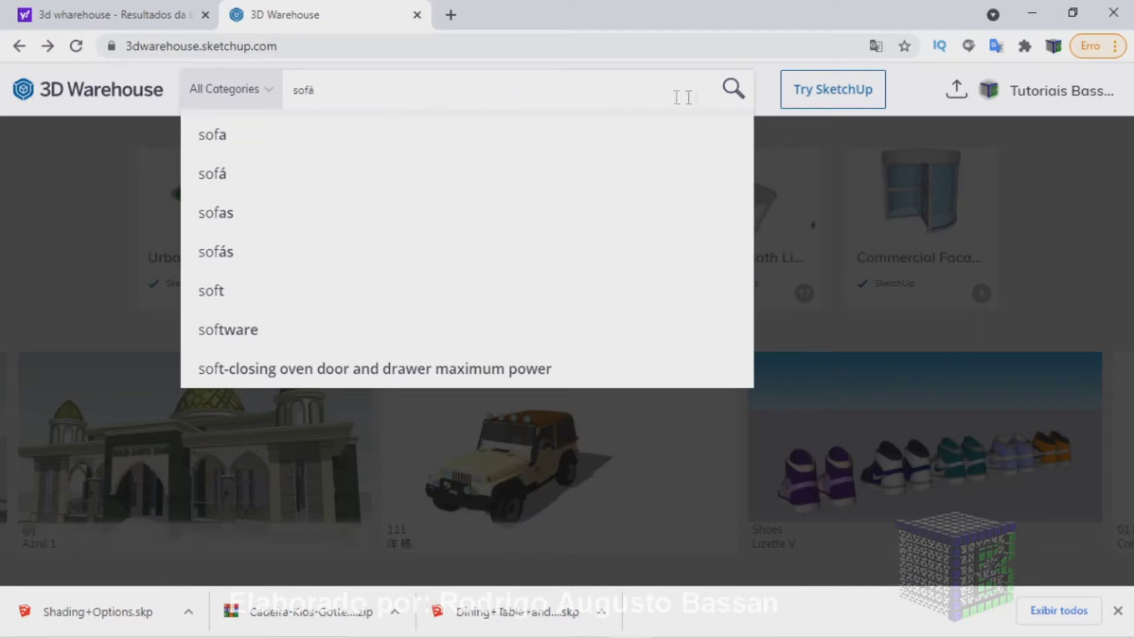
left_click(731, 88)
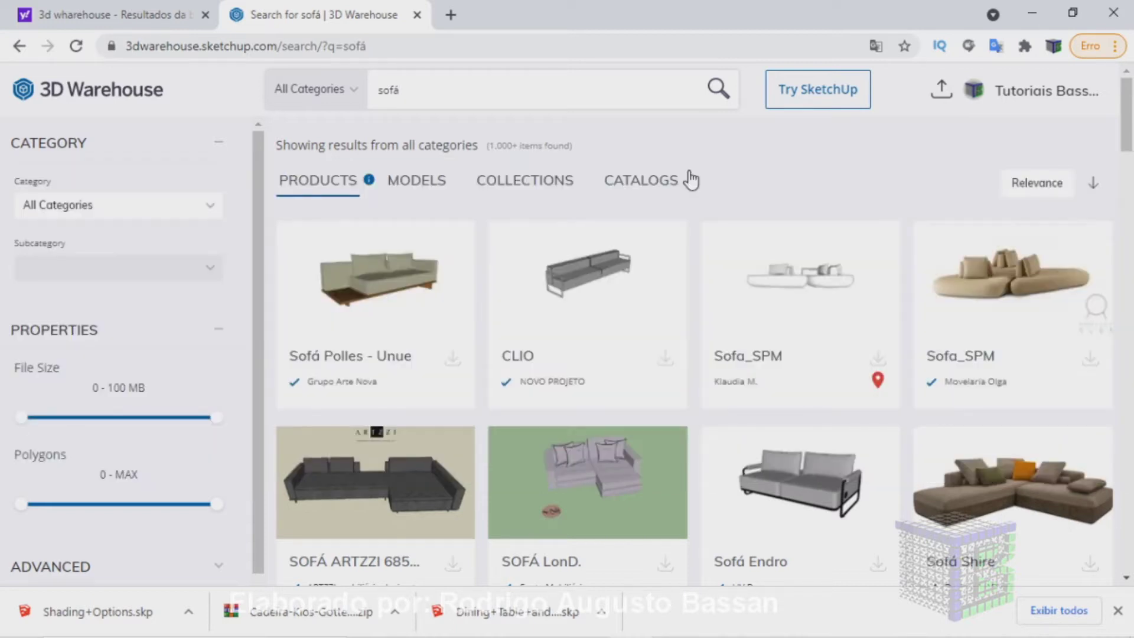
mouse_move(587, 292)
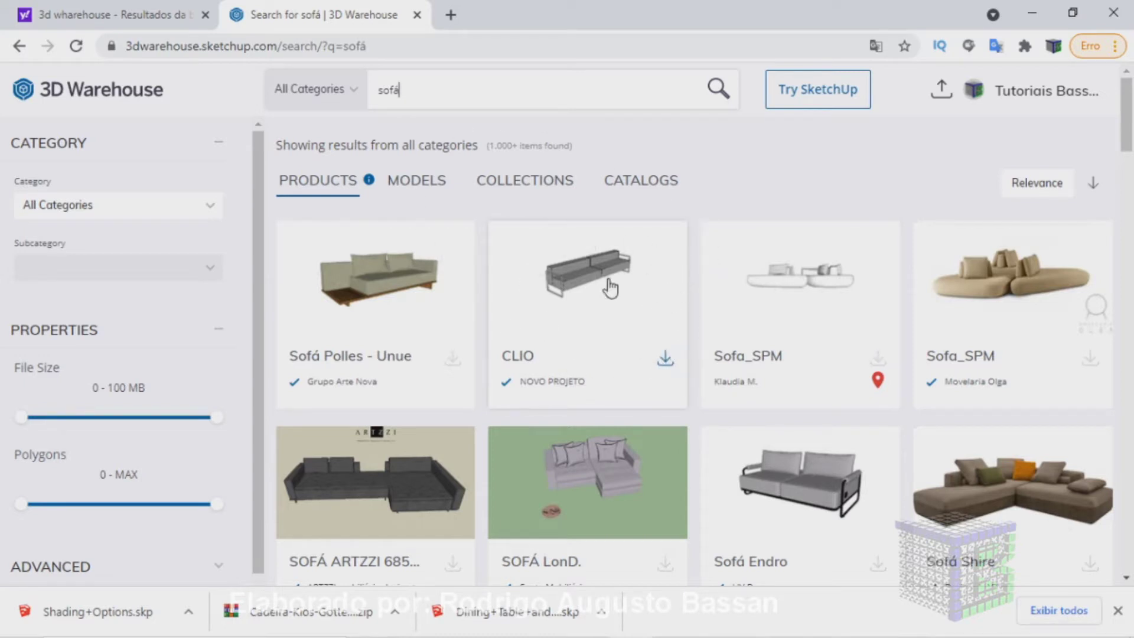
left_click(611, 288)
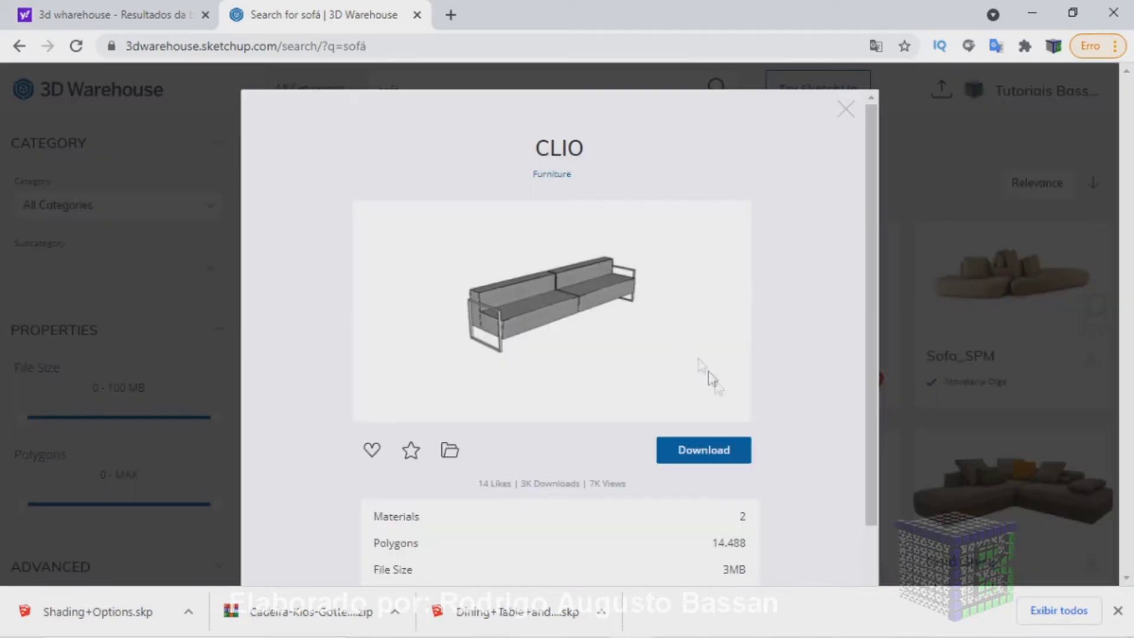
Download the CLIO sofa in Collada File format, saved as 13.zip
left_click(737, 461)
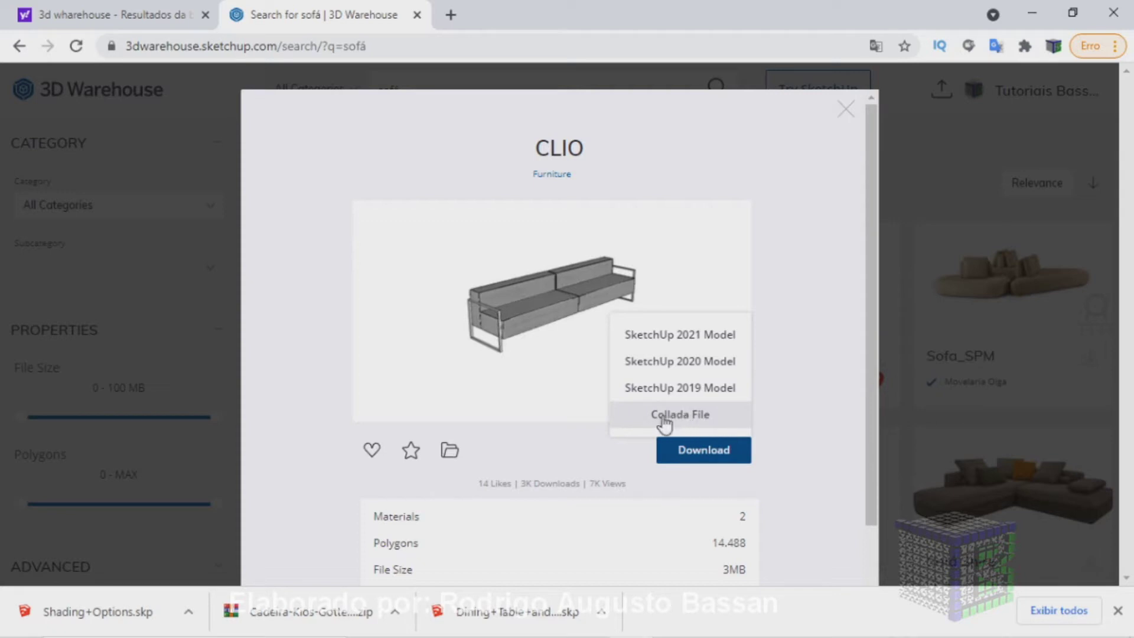
left_click(695, 416)
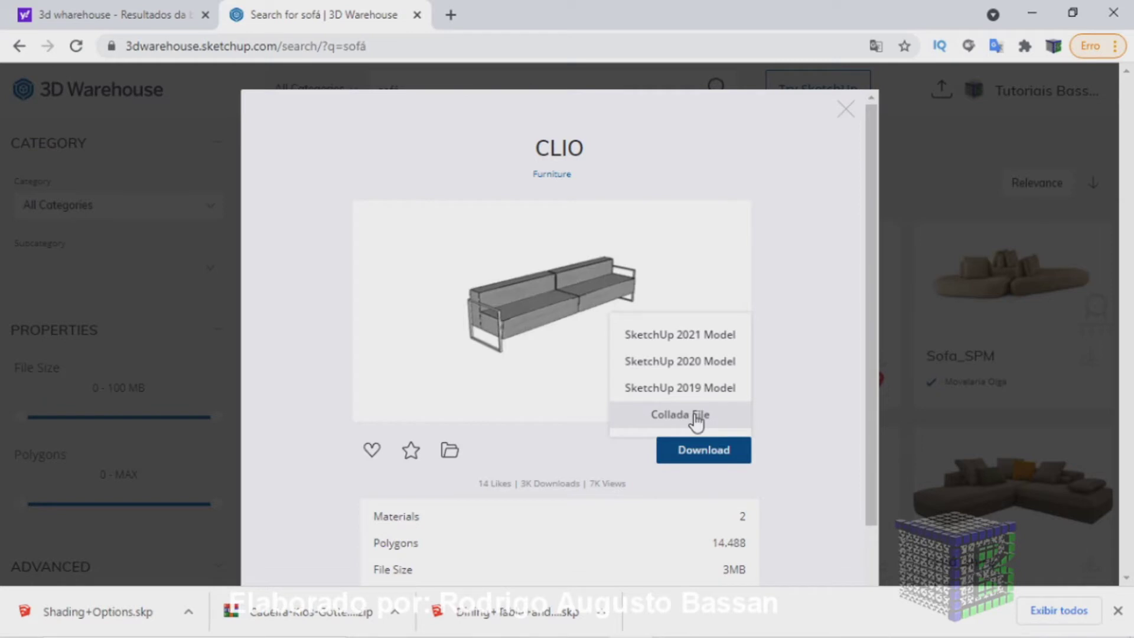
left_click(697, 416)
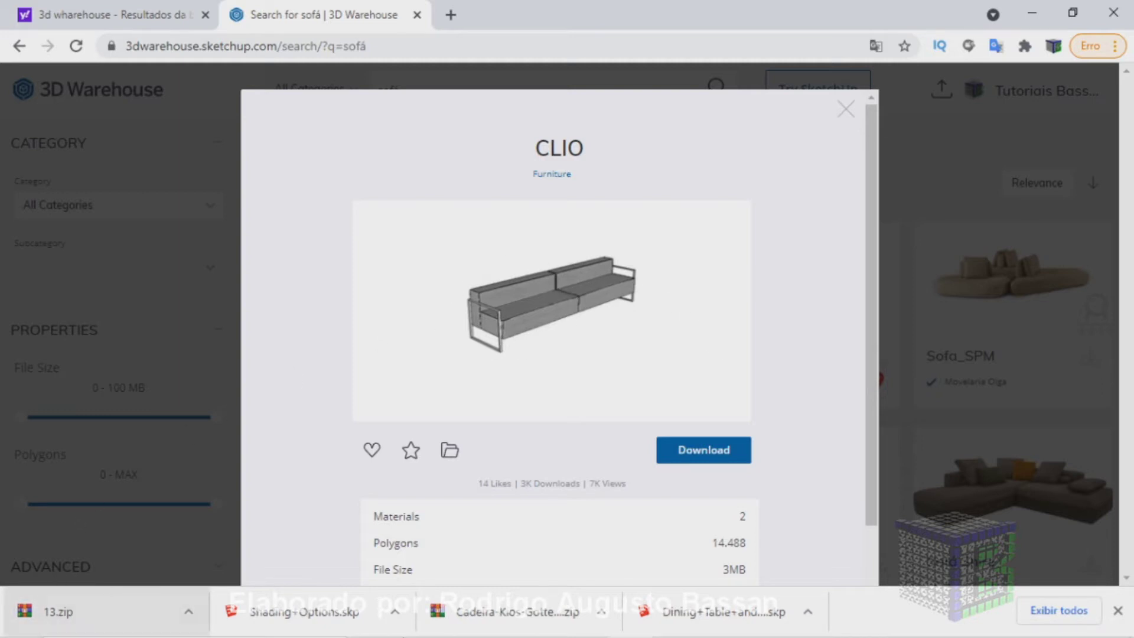
mouse_move(412, 622)
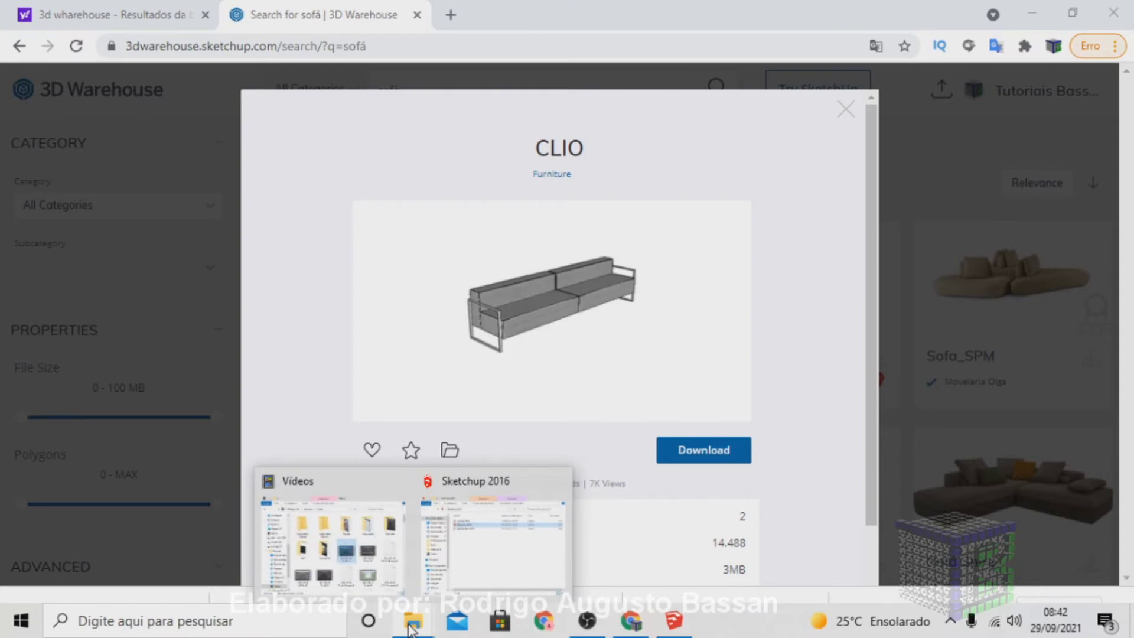
left_click(373, 556)
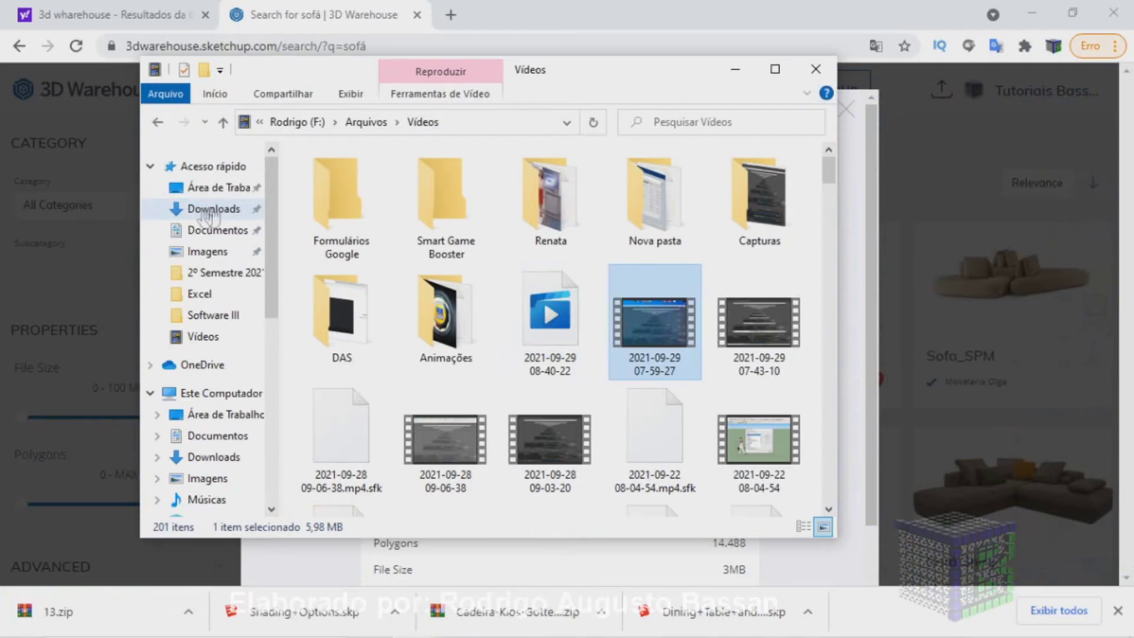
Cut 13.zip from Downloads, then close Explorer and minimize Chrome to show the desktop
left_click(201, 217)
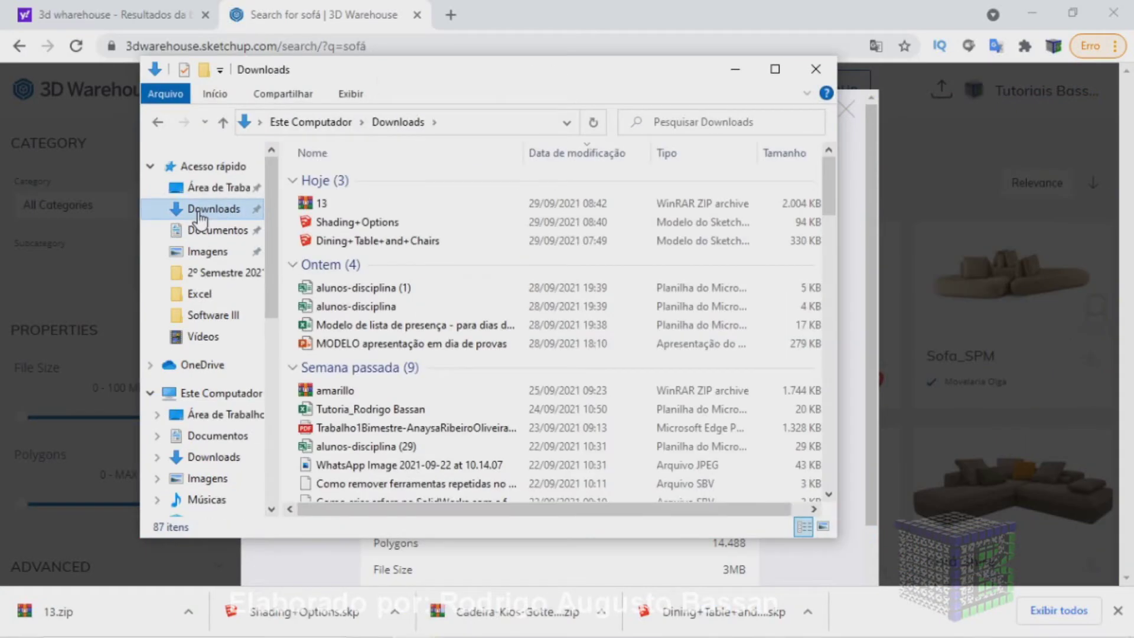
right_click(348, 213)
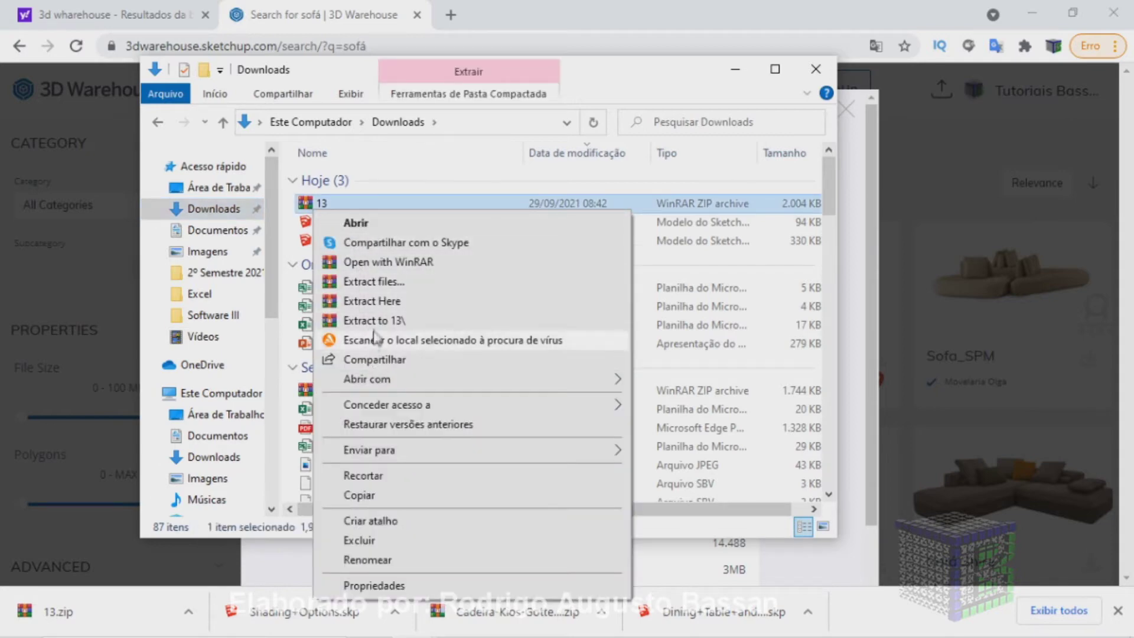
left_click(384, 476)
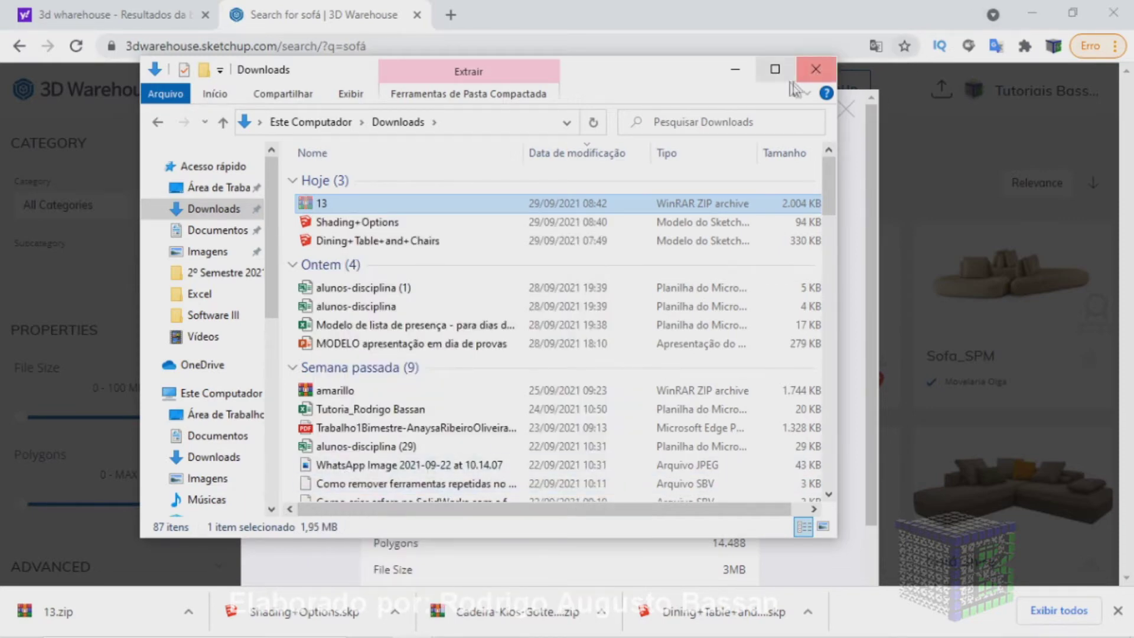
left_click(735, 69)
left_click(1032, 12)
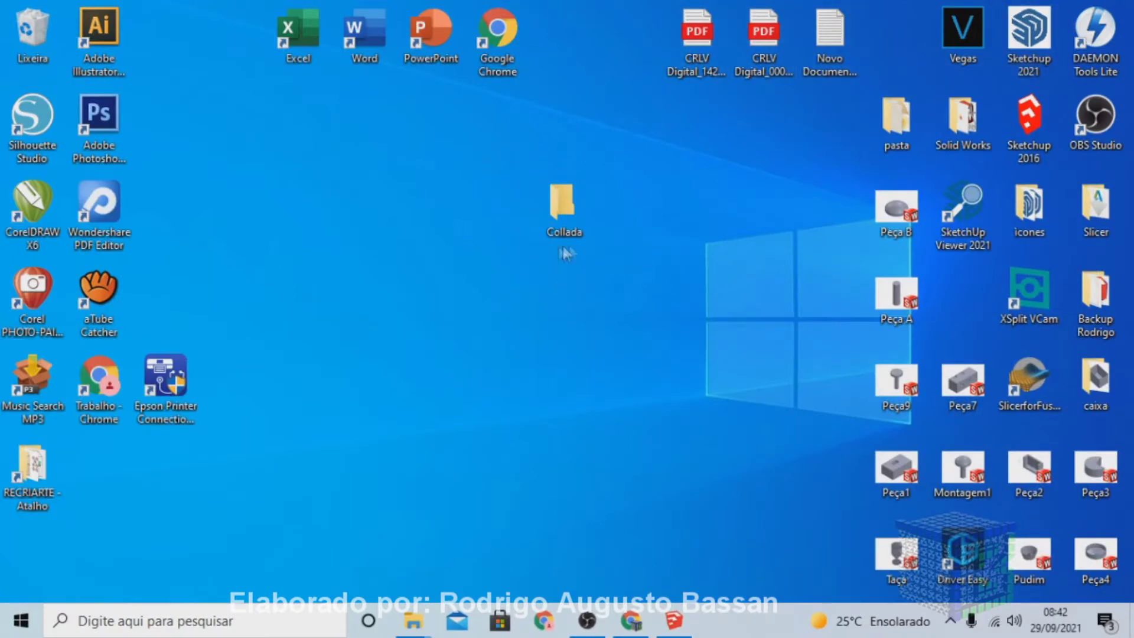
Paste 13.zip into the desktop's Collada folder
double_click(568, 207)
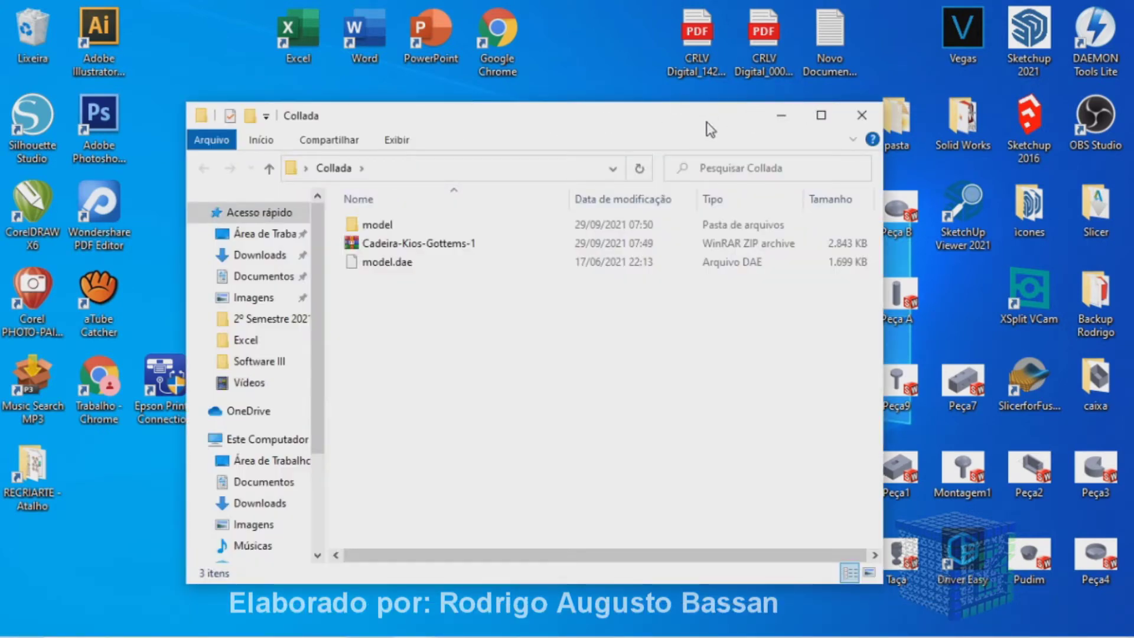
right_click(374, 317)
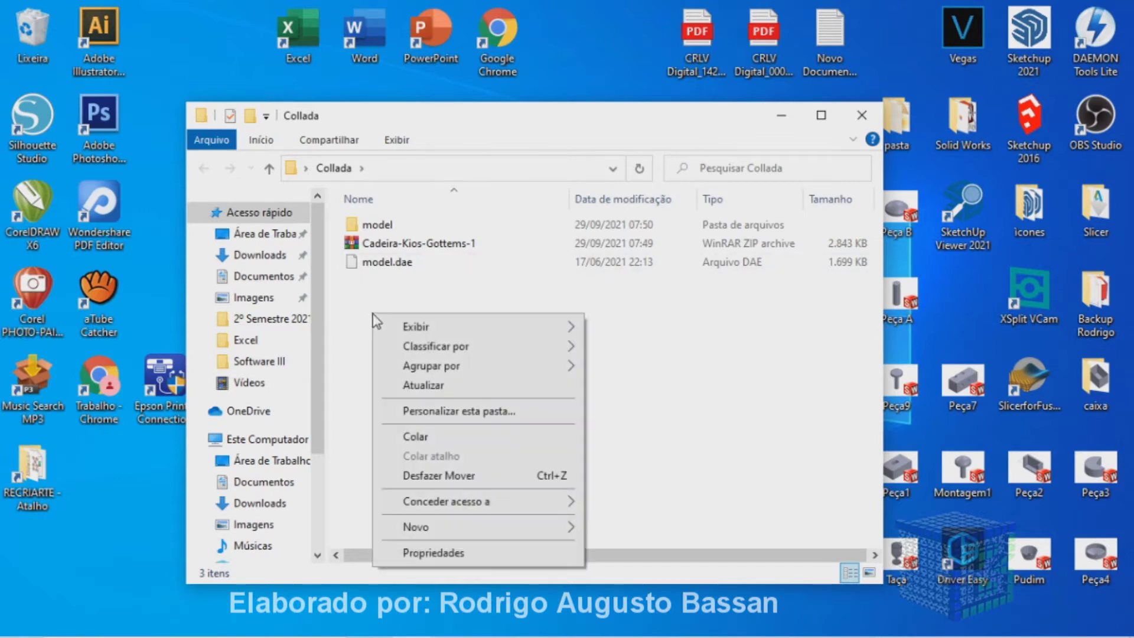
left_click(471, 443)
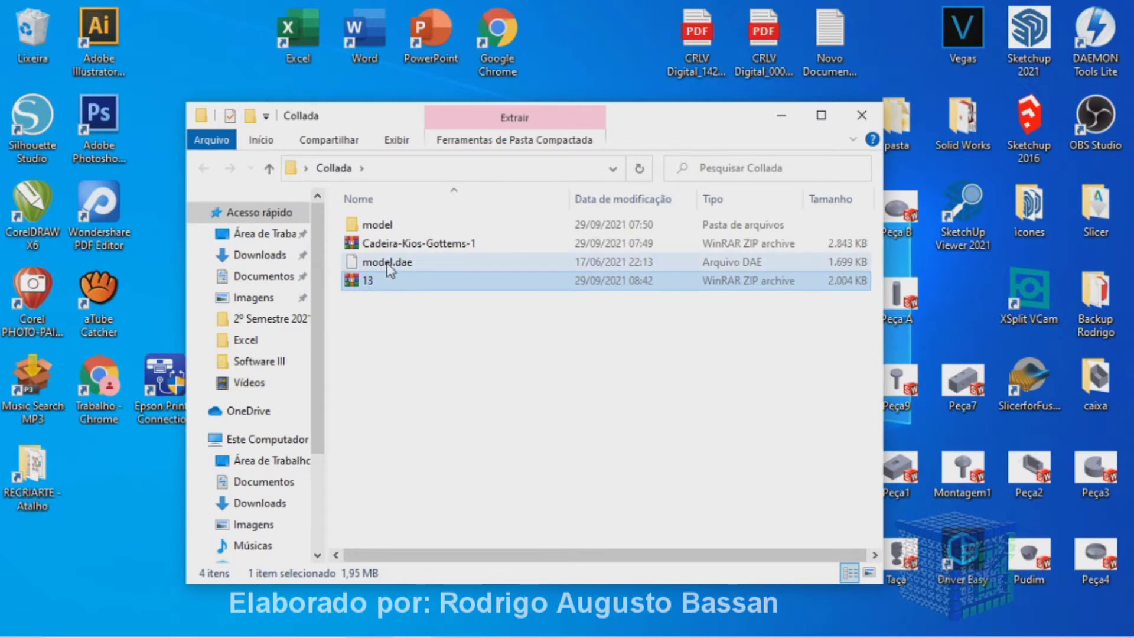
Extract 13.zip into the Collada folder, overwriting the existing model files
right_click(372, 284)
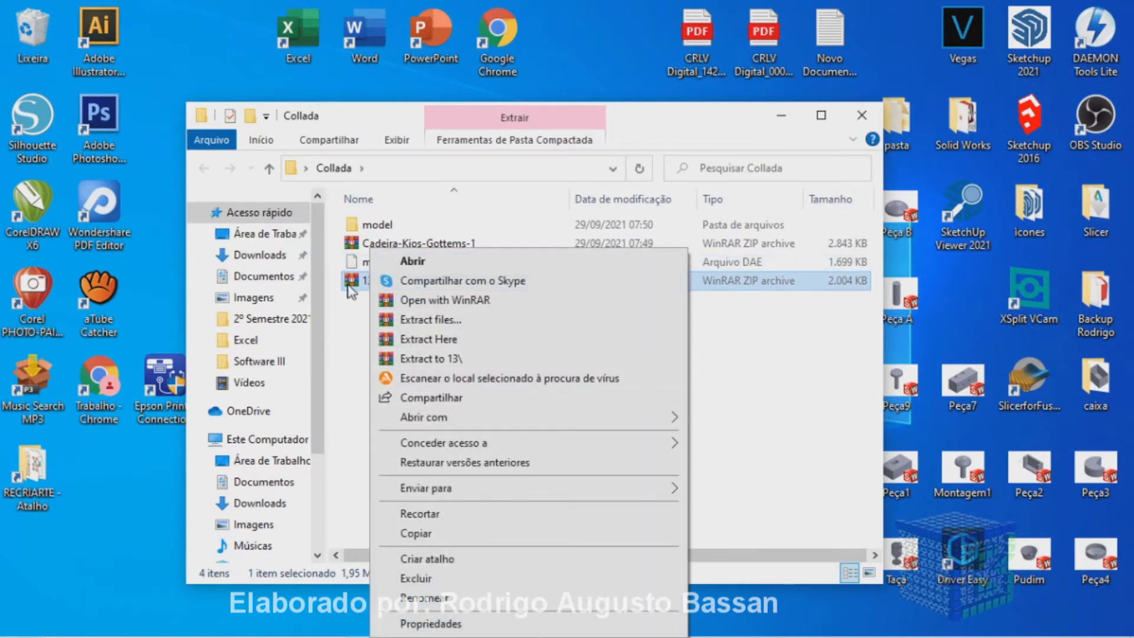
left_click(429, 339)
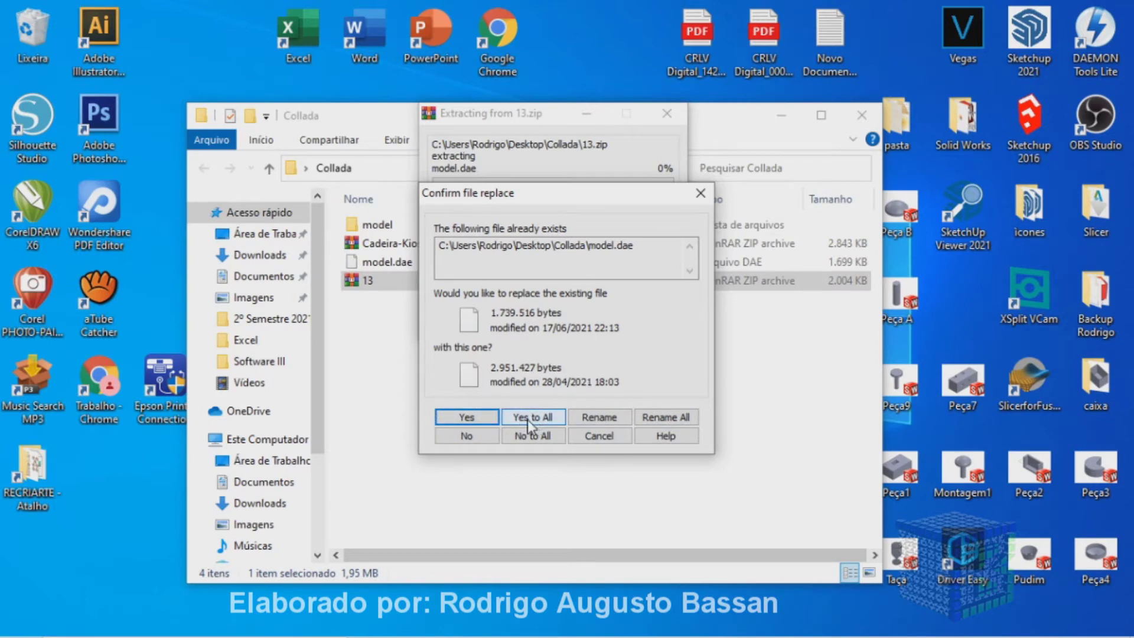
left_click(518, 419)
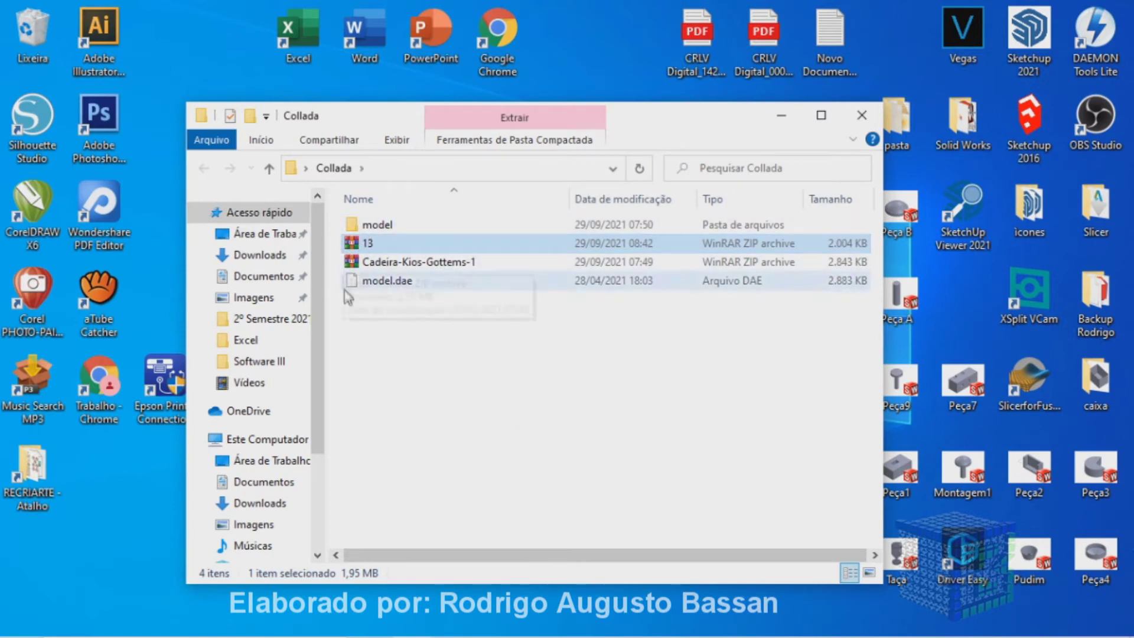
mouse_move(369, 244)
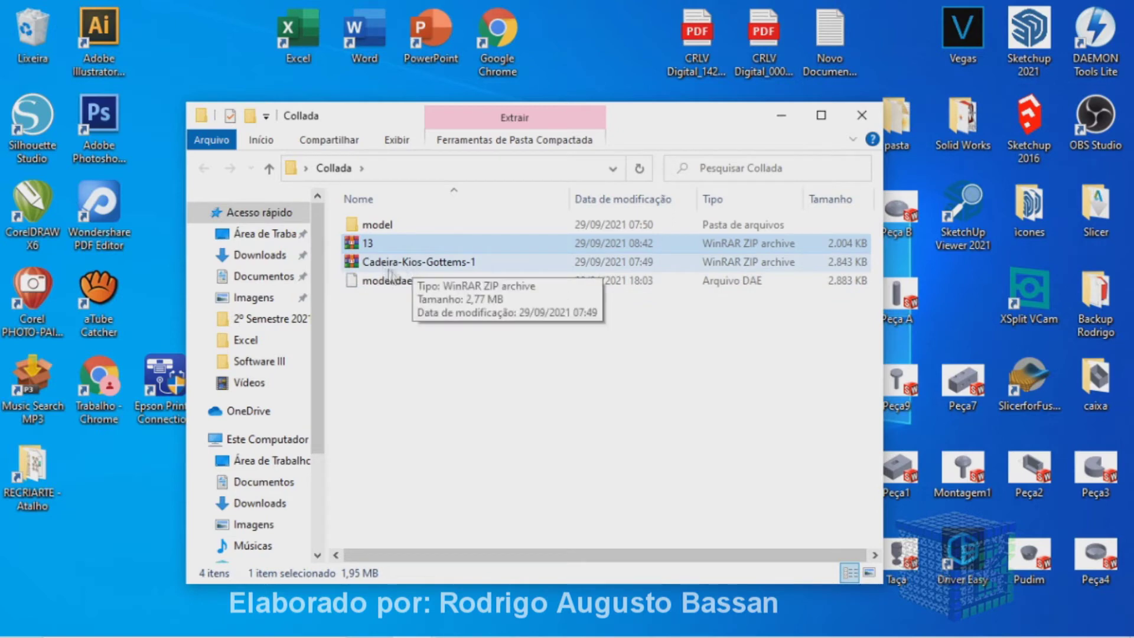
right_click(372, 245)
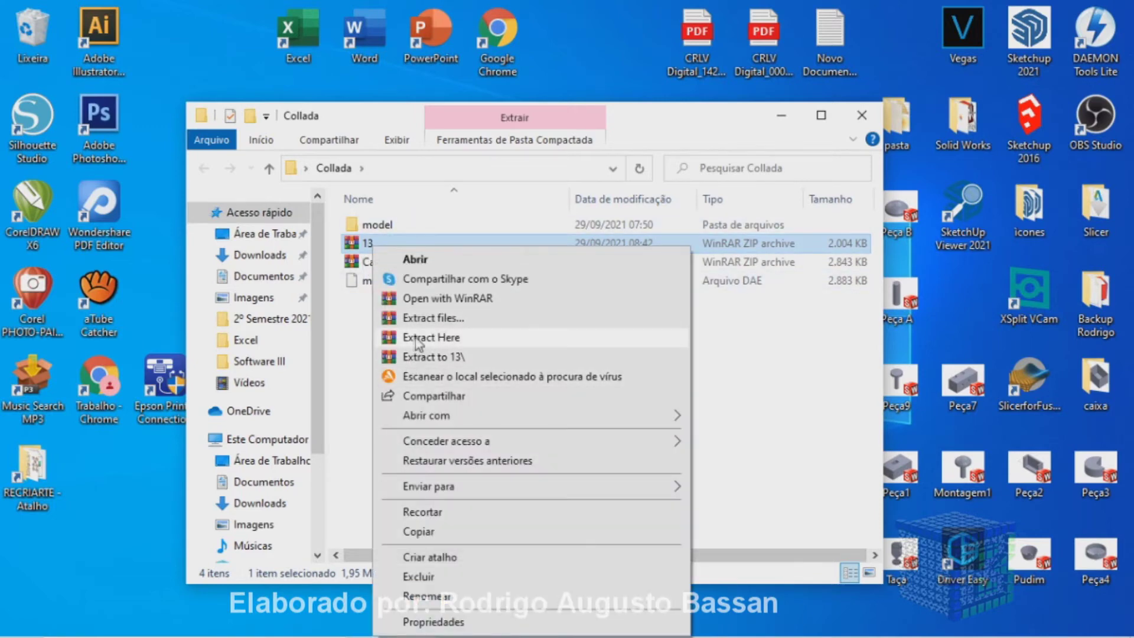
left_click(418, 343)
left_click(536, 483)
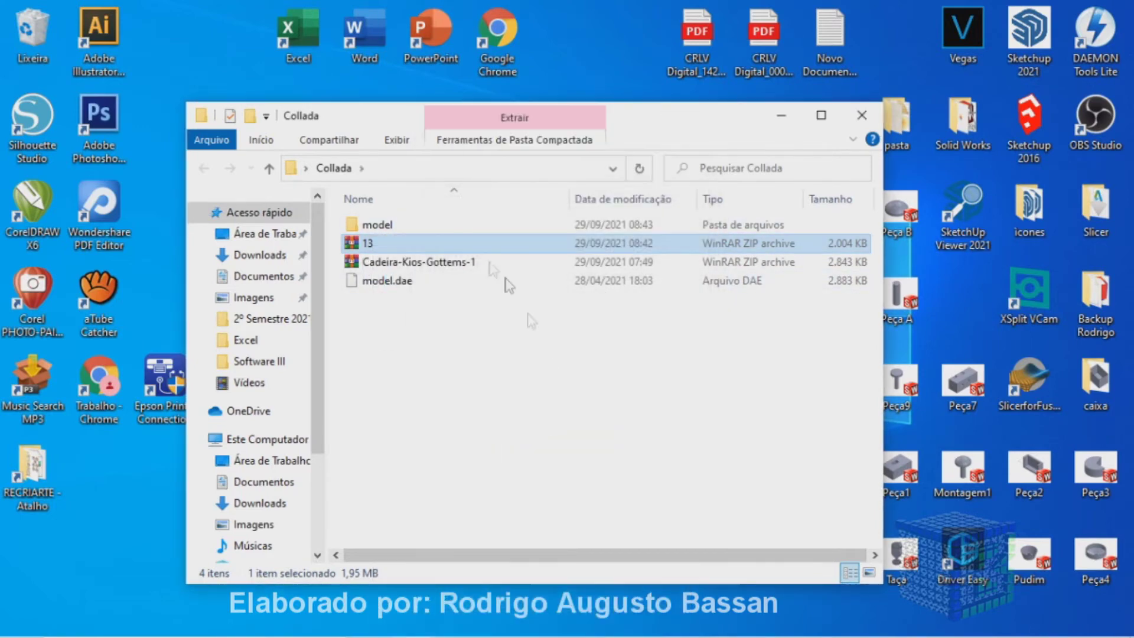
Rename the Collada folder's model.dae file to Sofá.dae
right_click(388, 286)
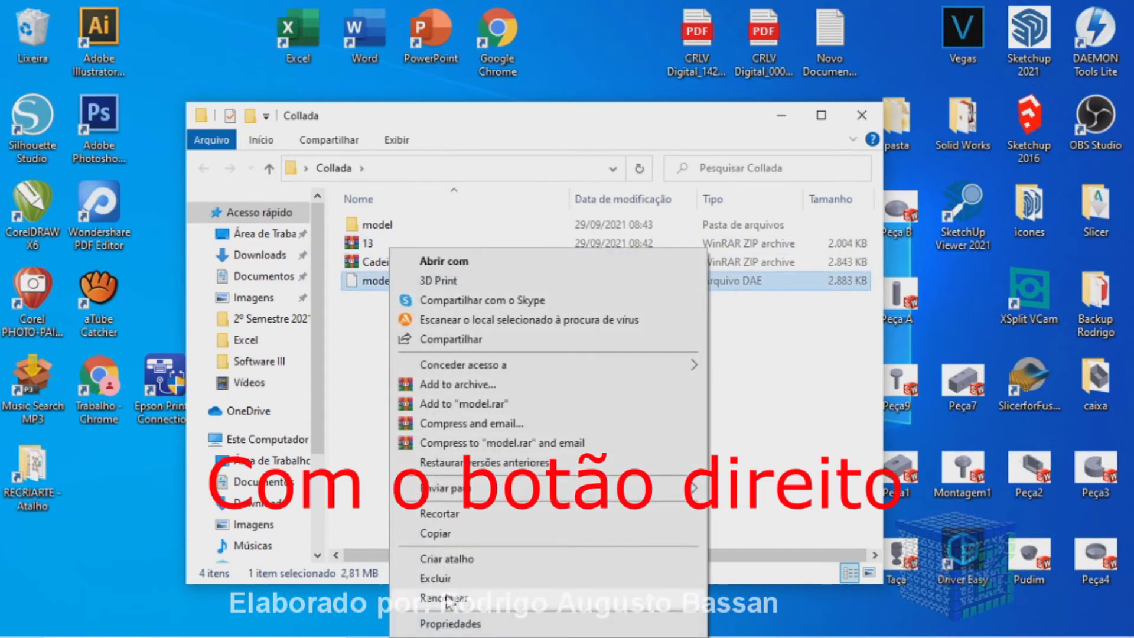
left_click(448, 598)
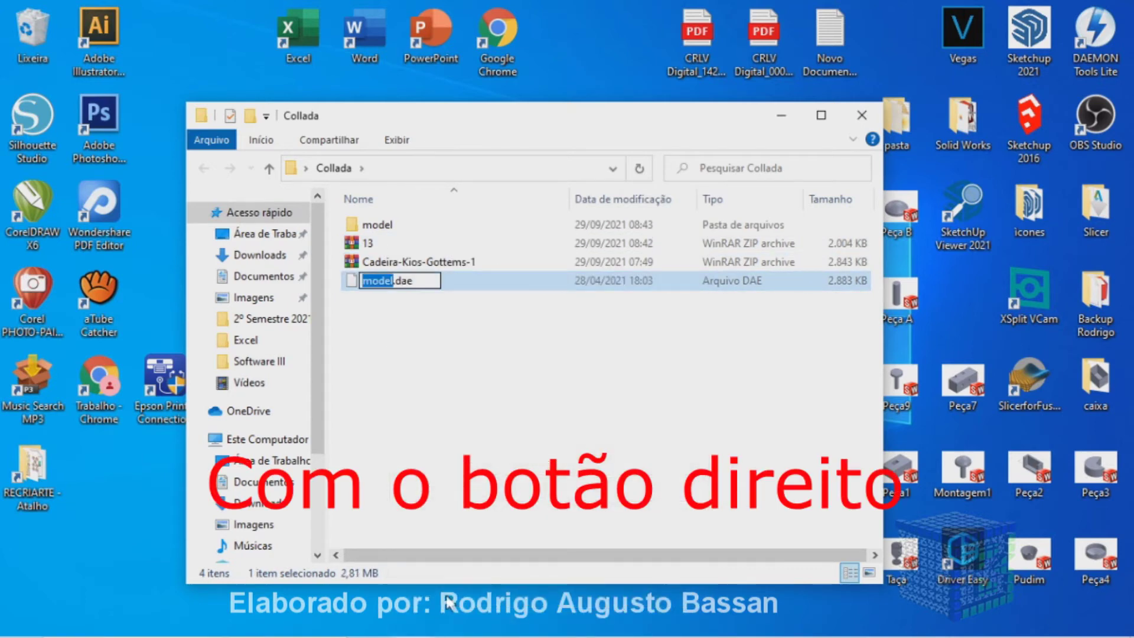
type("Sofá")
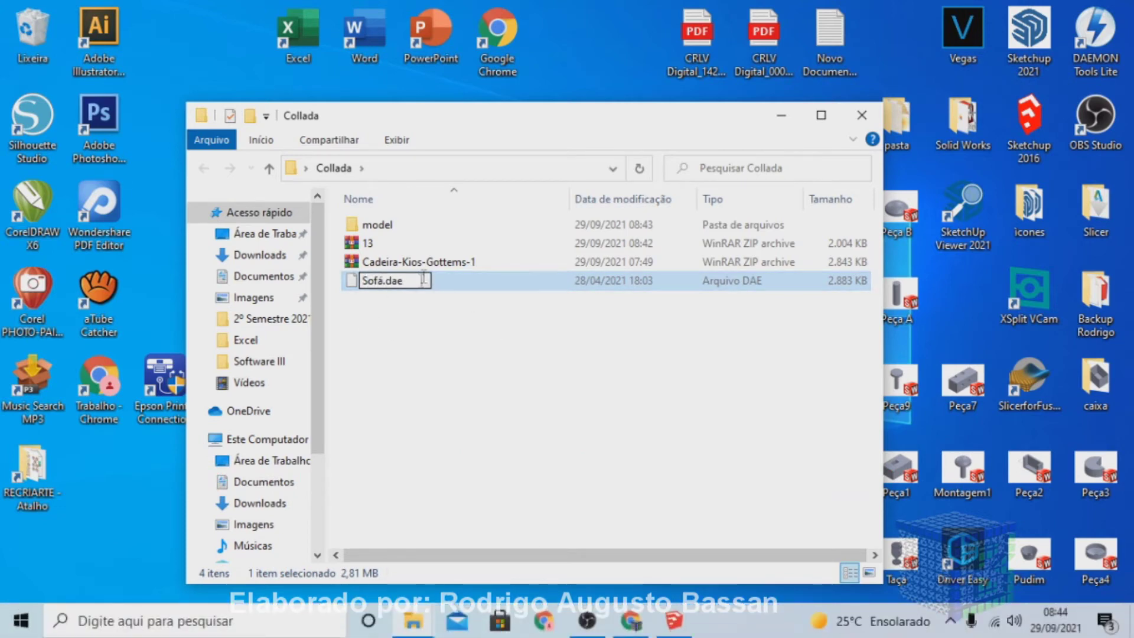
left_click(501, 436)
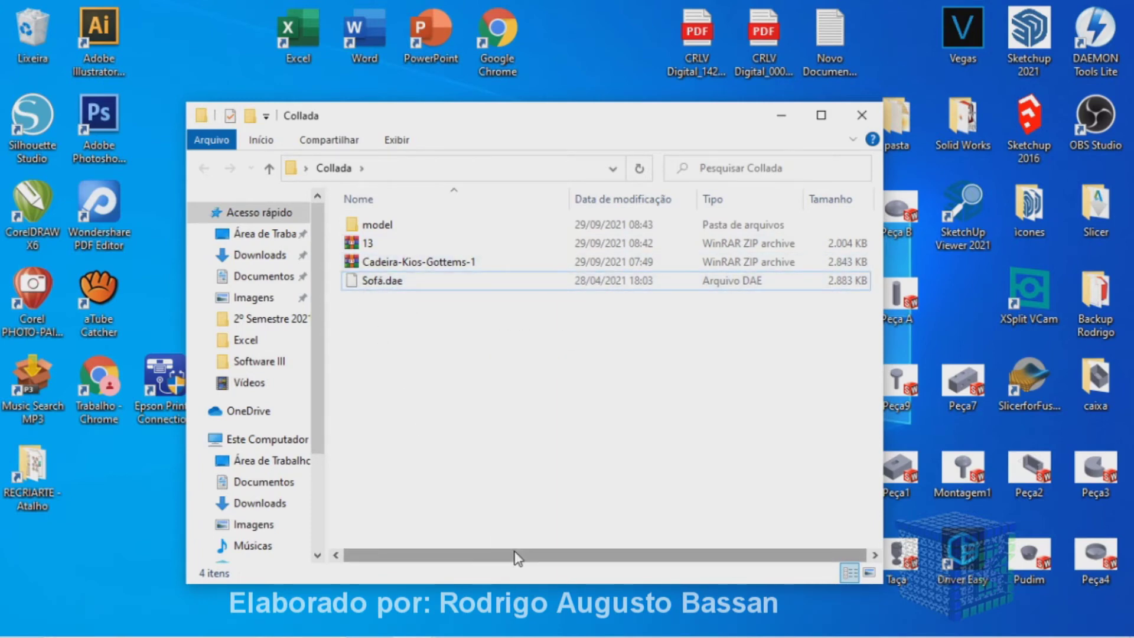
Import Sofá.dae from Área de Trabalho > Collada into SketchUp and drop it in the model
left_click(677, 628)
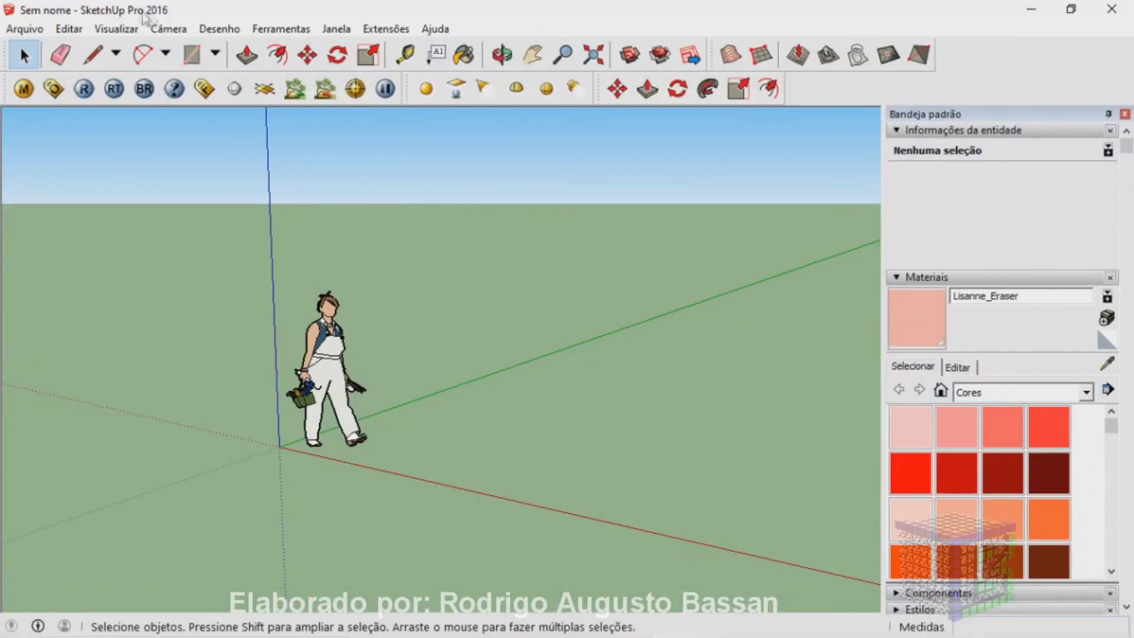
left_click(24, 28)
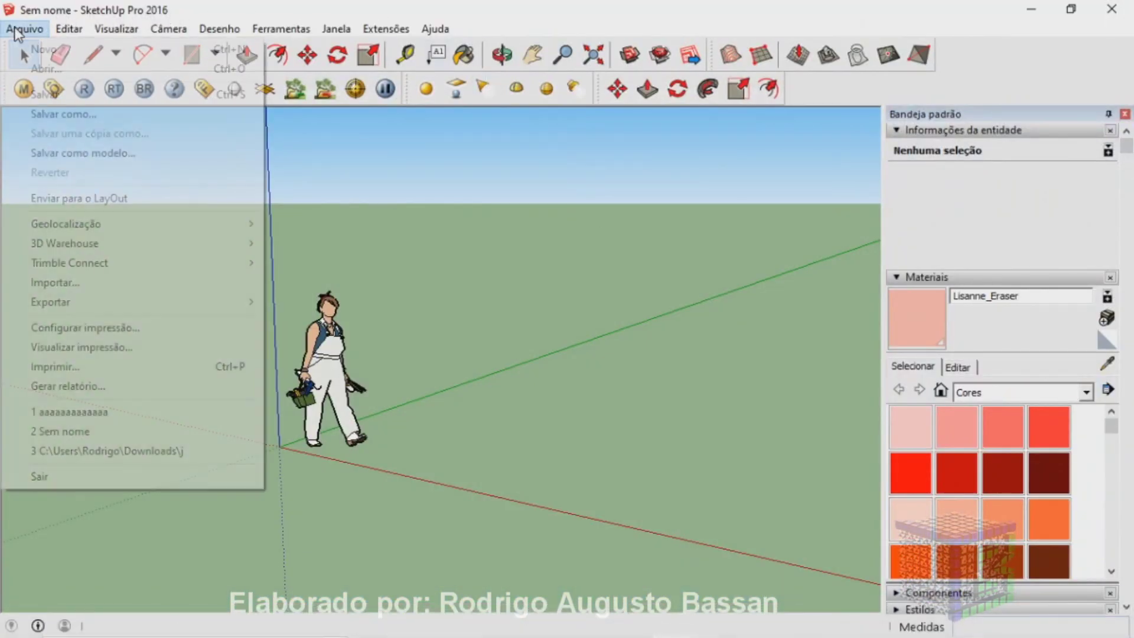
left_click(67, 289)
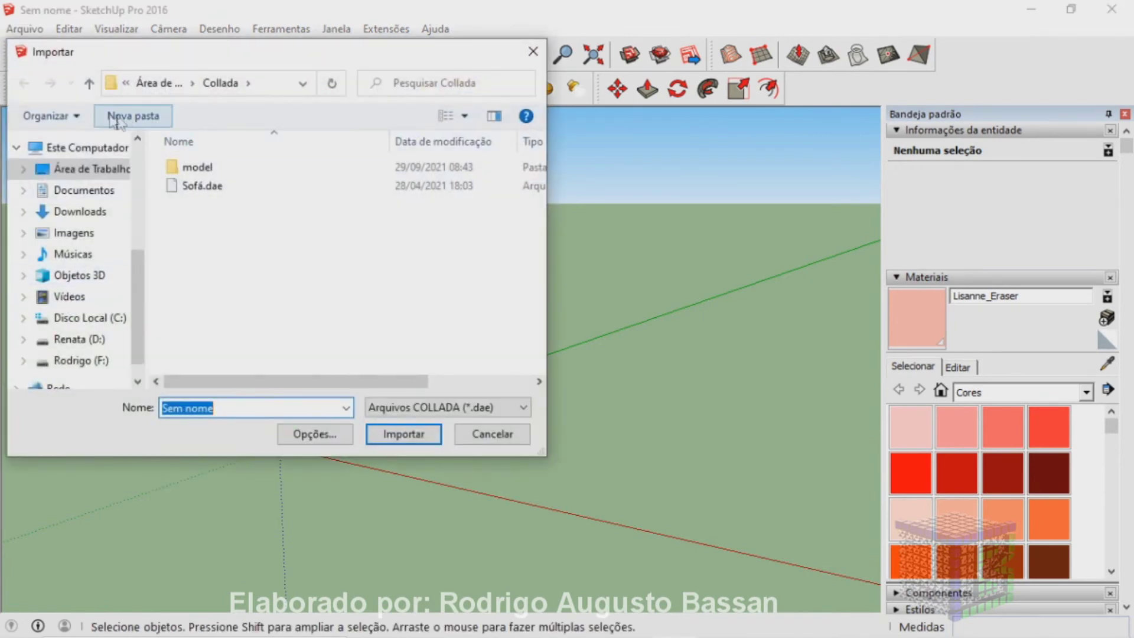
left_click(90, 84)
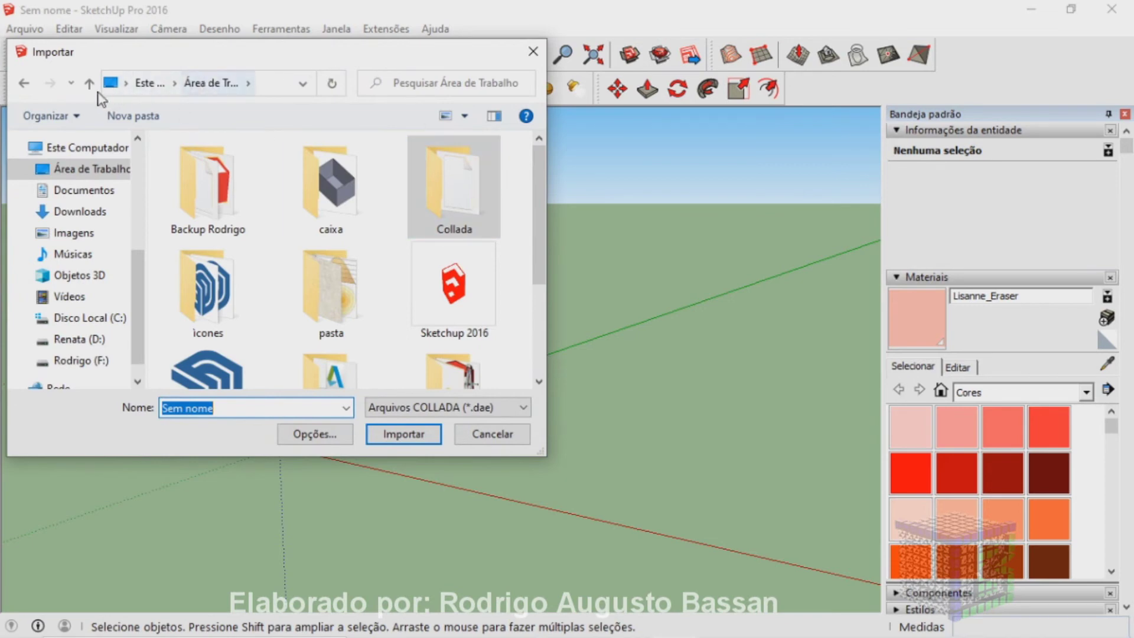
left_click(116, 169)
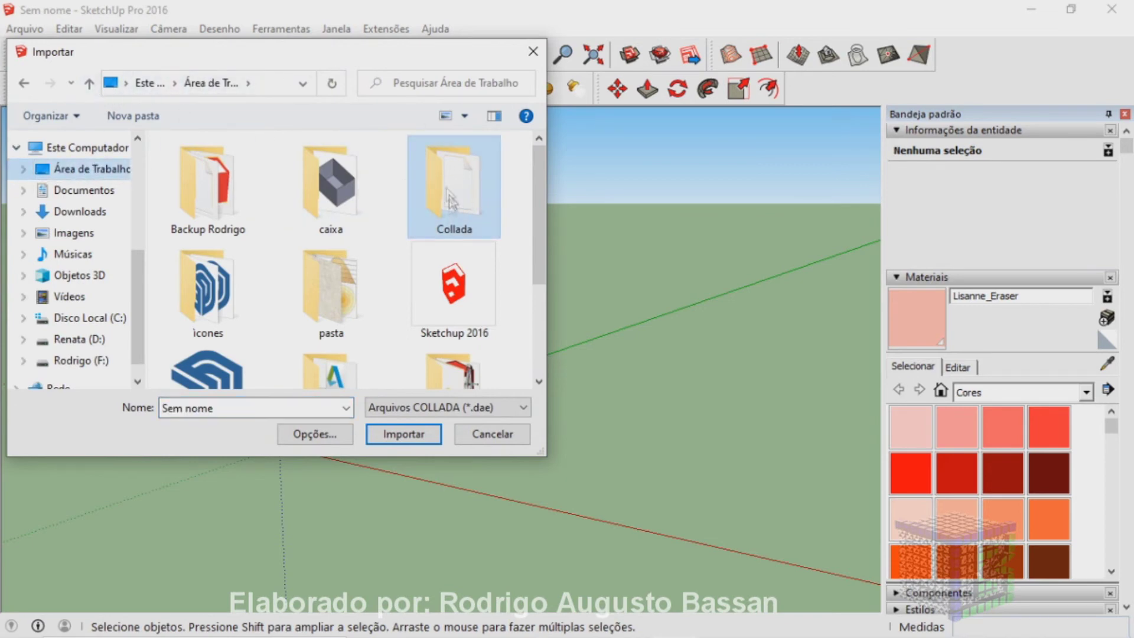
double_click(424, 204)
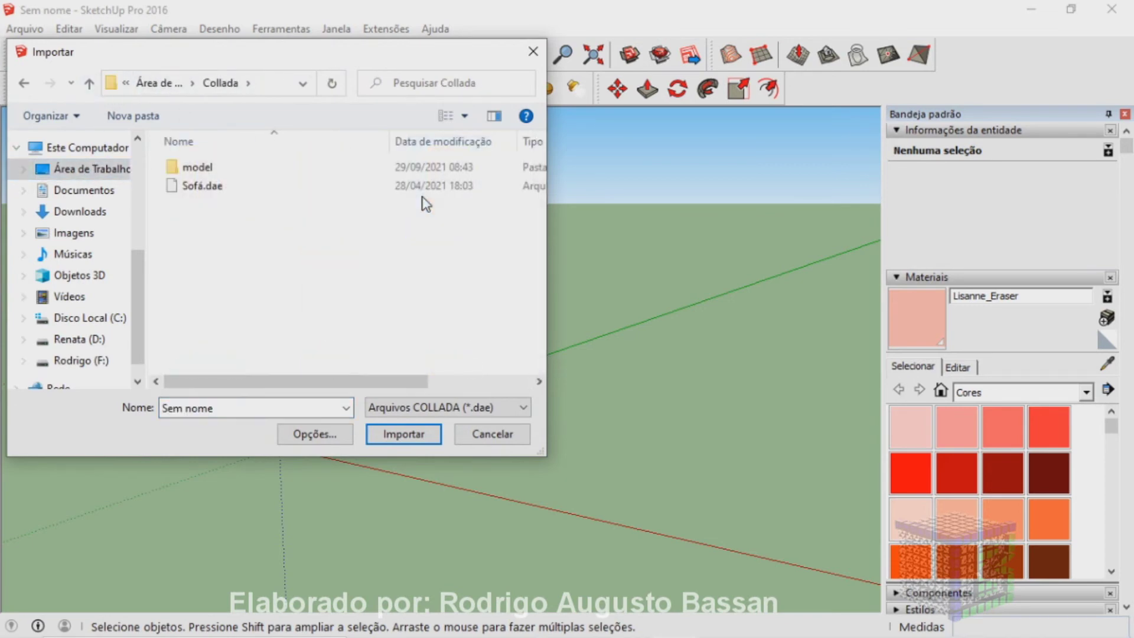
double_click(220, 186)
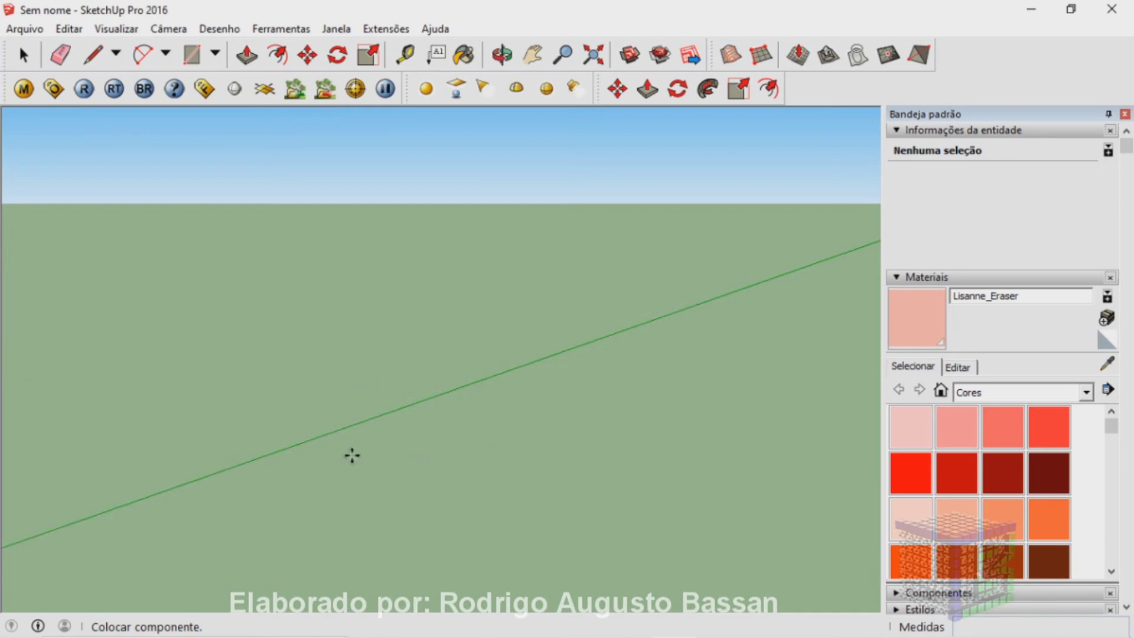
left_click(354, 453)
Zoom around the placed sofa, switch to the Select tool and clear the selection
scroll(461, 413, "down", 2)
scroll(460, 412, "down", 1)
scroll(461, 411, "down", 1)
scroll(460, 411, "down", 1)
scroll(461, 411, "down", 1)
scroll(459, 411, "down", 1)
scroll(457, 415, "down", 1)
scroll(458, 418, "down", 1)
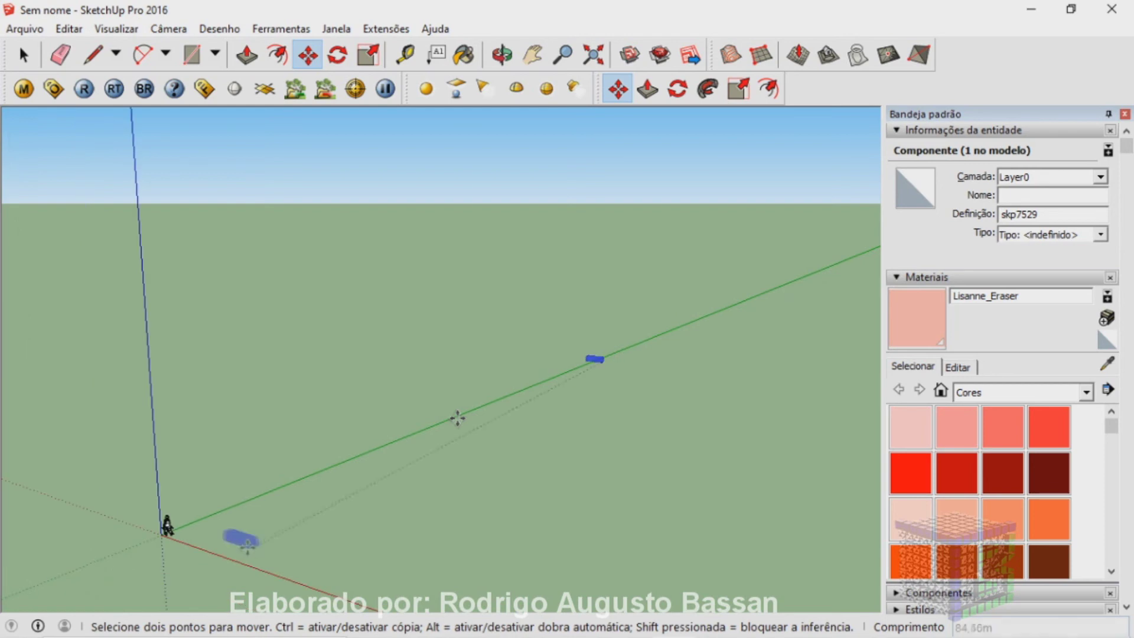
scroll(200, 573, "up", 2)
scroll(232, 553, "up", 3)
scroll(229, 553, "up", 2)
scroll(231, 551, "up", 2)
scroll(231, 551, "down", 2)
scroll(37, 254, "up", 1)
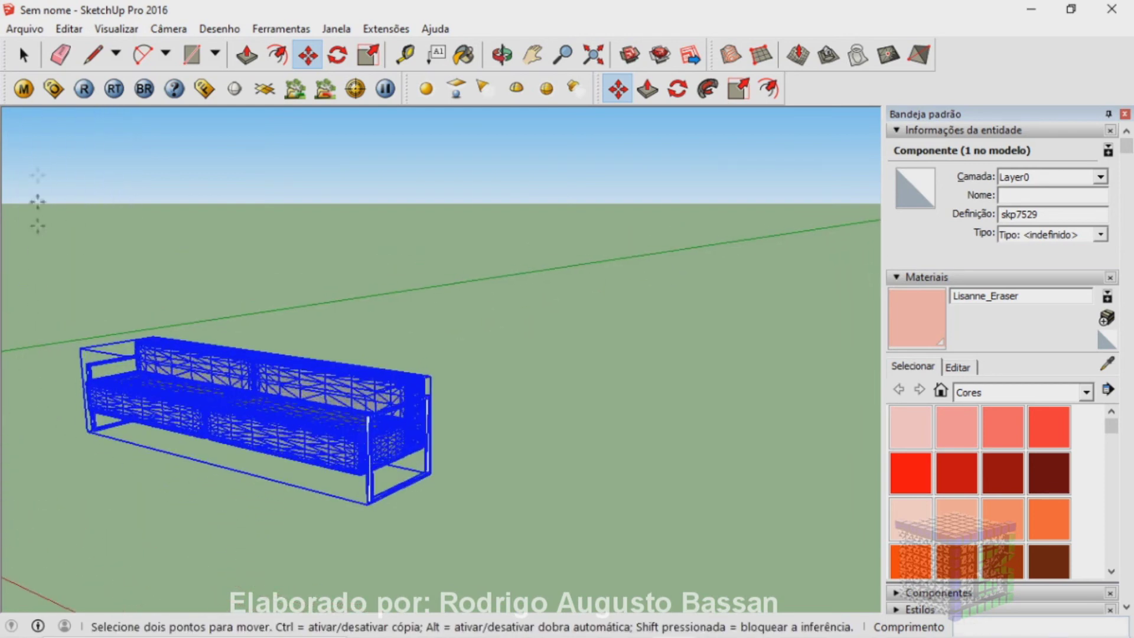
key("space")
left_click(509, 280)
Select the sofa component skp7529 and zoom out to view it whole
scroll(215, 383, "up", 3)
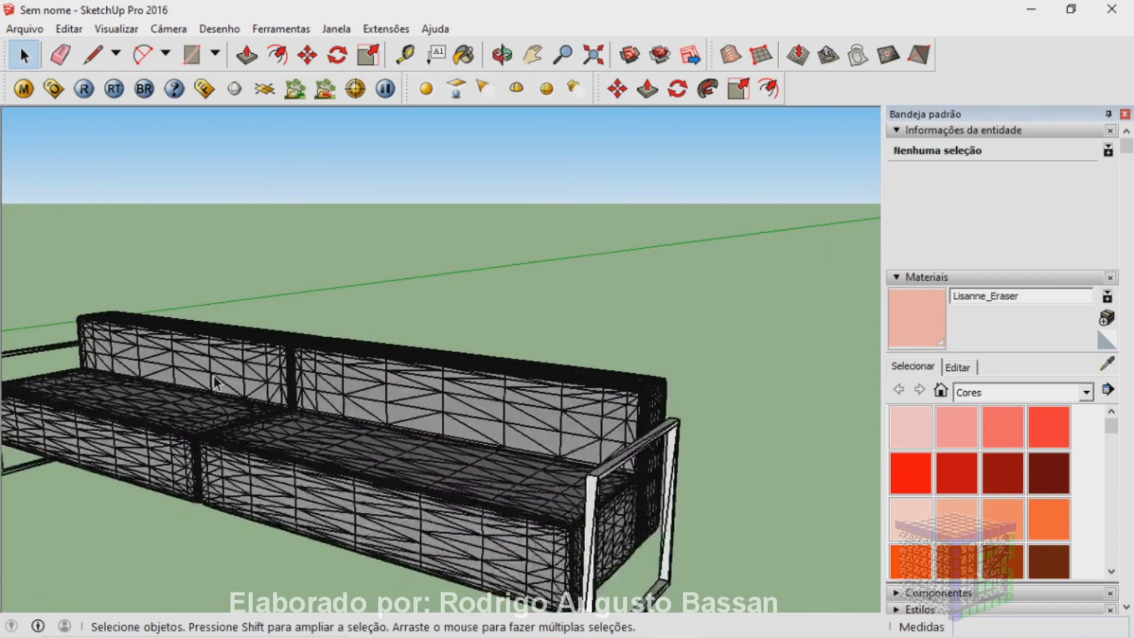
scroll(216, 382, "up", 3)
scroll(216, 383, "up", 2)
scroll(527, 361, "up", 1)
scroll(529, 360, "up", 2)
scroll(525, 369, "up", 2)
scroll(526, 369, "up", 2)
left_click(523, 393)
scroll(515, 367, "down", 3)
scroll(514, 366, "down", 3)
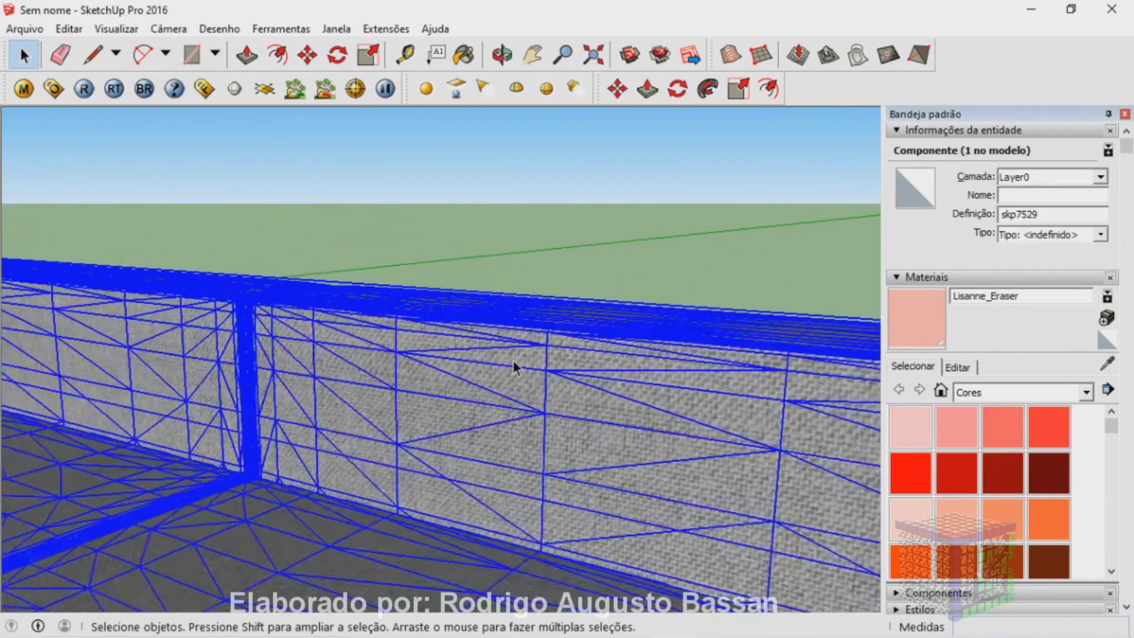
scroll(513, 362, "down", 2)
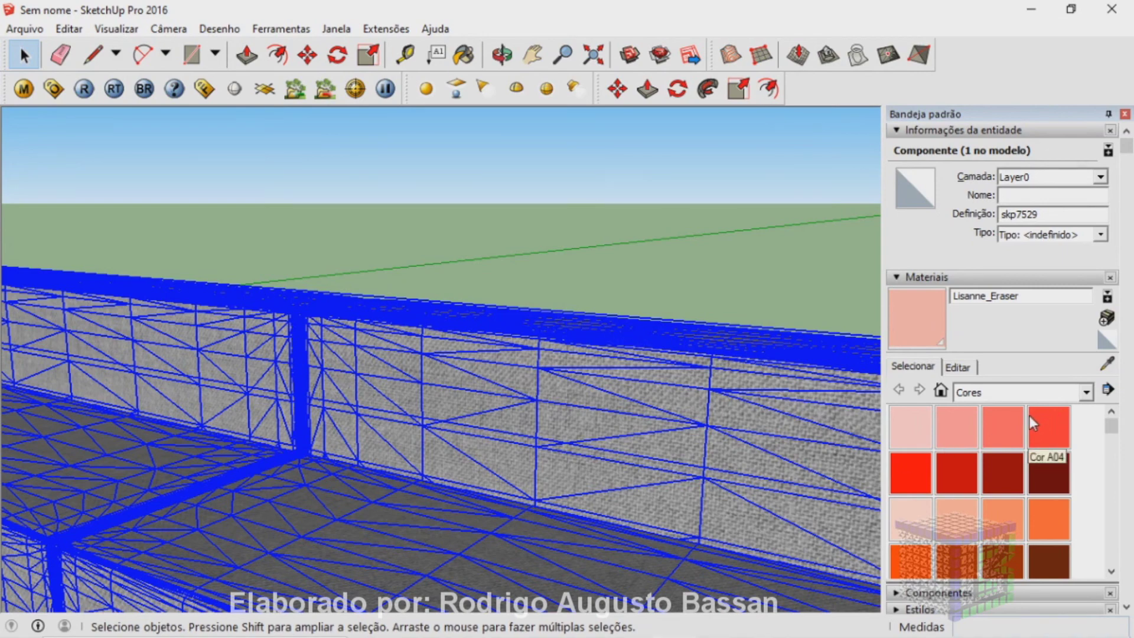
scroll(253, 363, "down", 3)
scroll(253, 362, "down", 2)
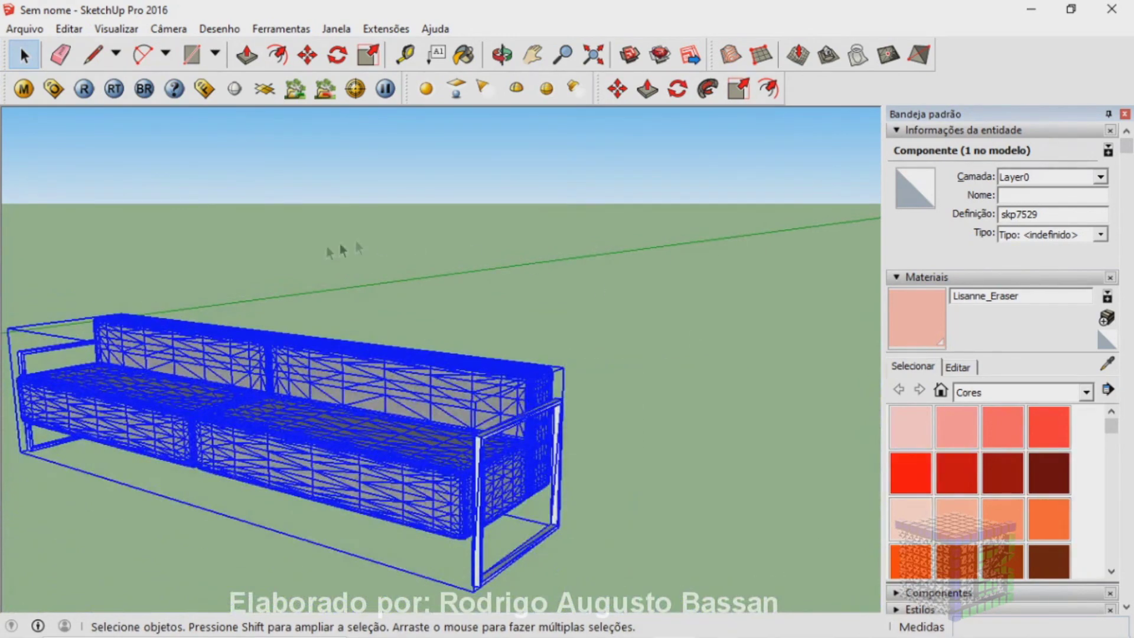
Explode the sofa component twice, then explode its nested sub-component
right_click(405, 388)
left_click(444, 365)
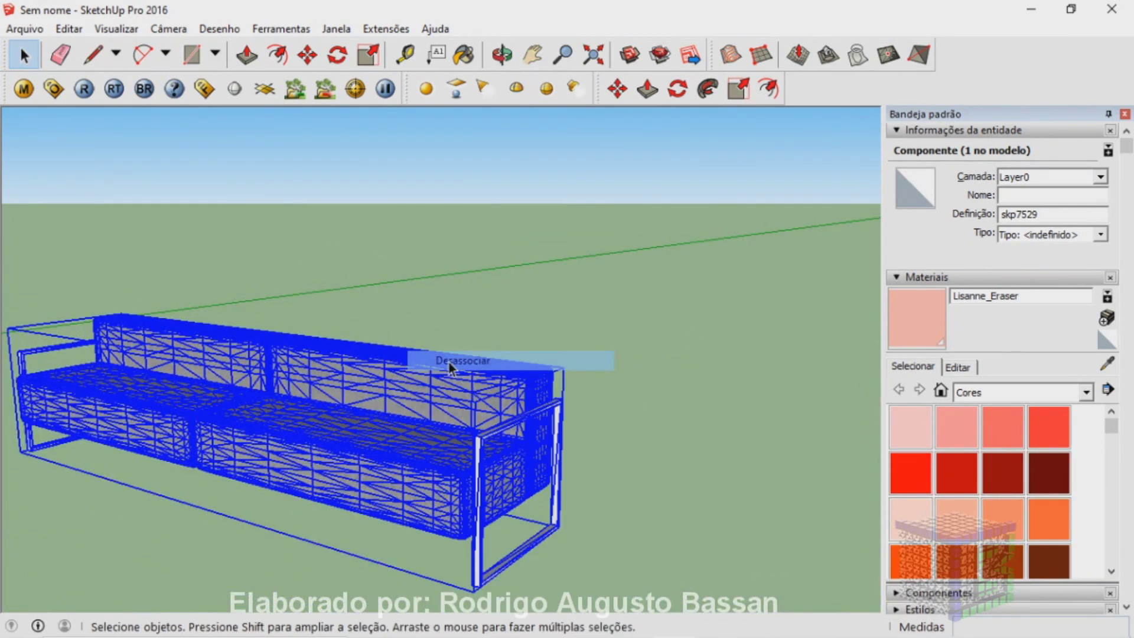
left_click(480, 293)
left_click(433, 390)
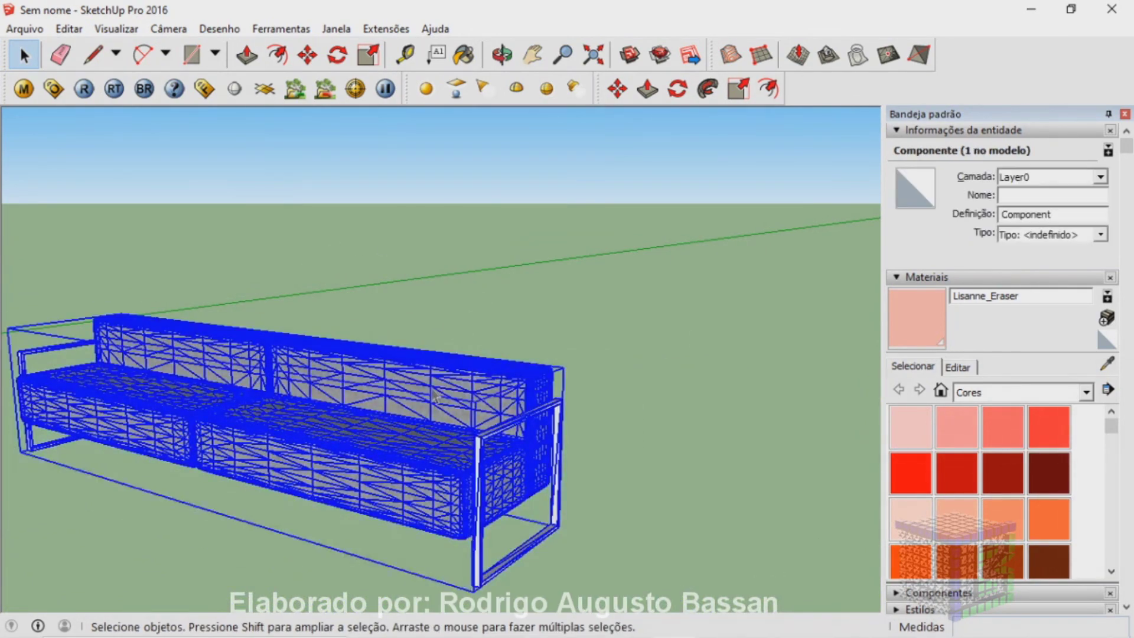
right_click(433, 395)
left_click(505, 367)
right_click(456, 361)
left_click(515, 343)
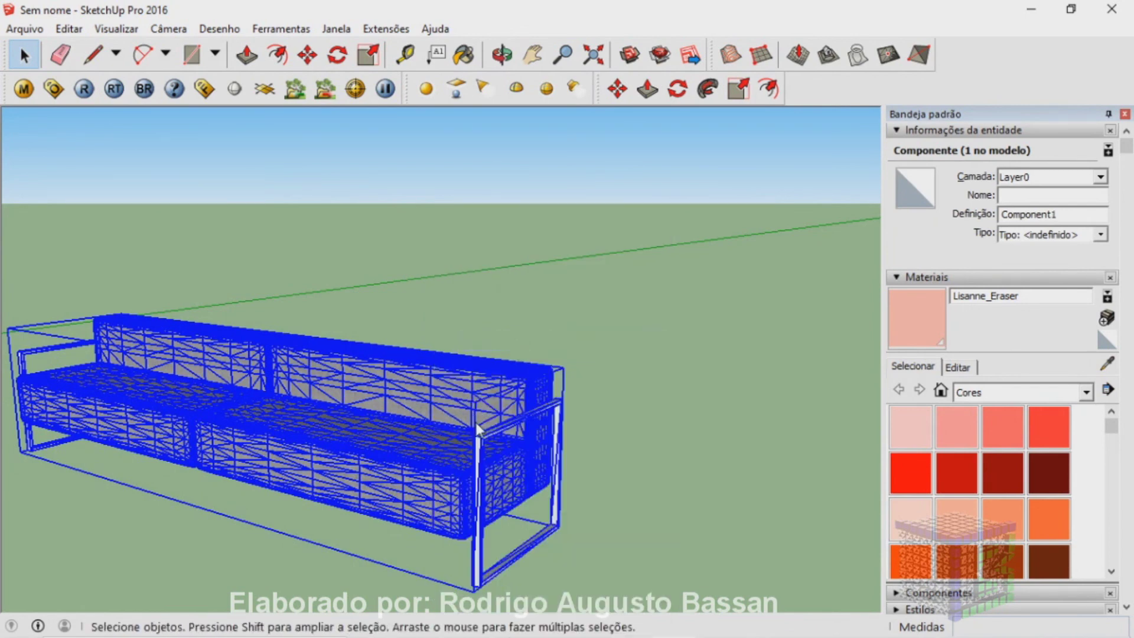